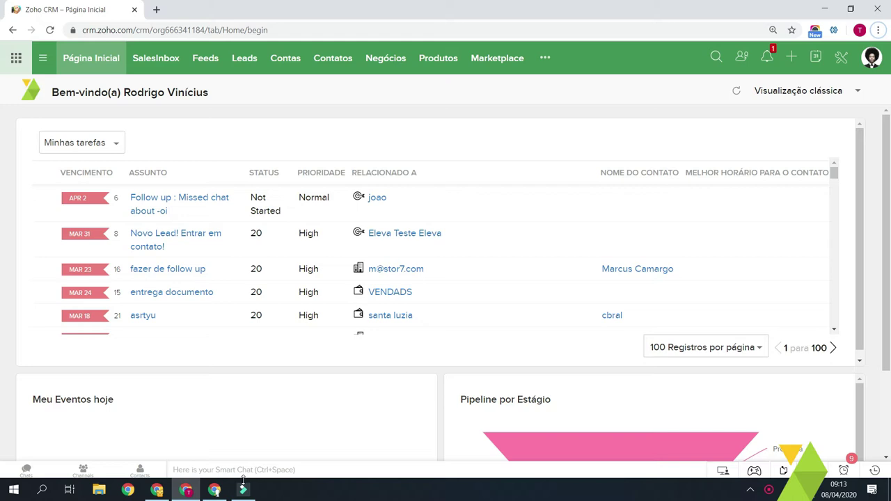
# - Open the user list in the CRM settings and start adding a new user
pyautogui.moveTo(242, 488)
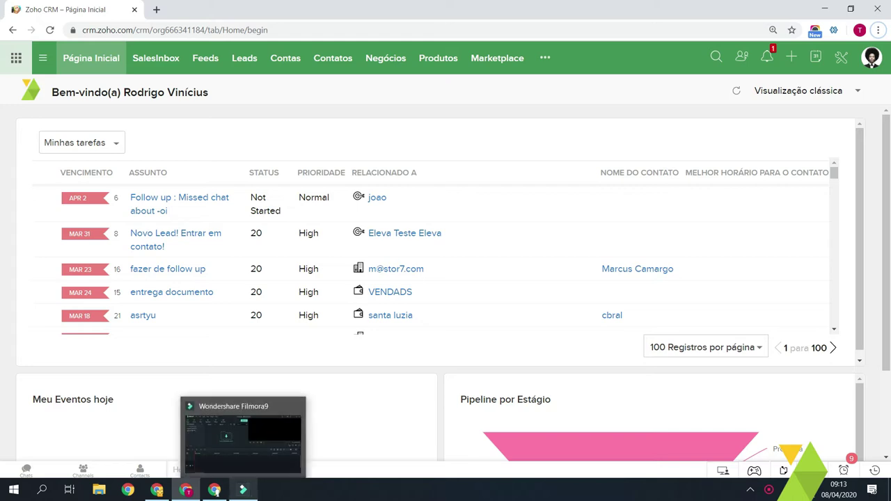
pyautogui.click(513, 103)
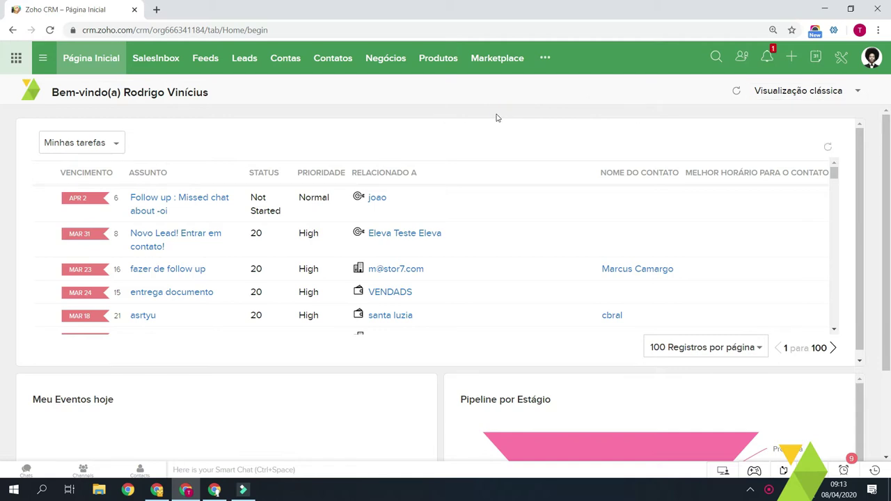
pyautogui.click(840, 59)
pyautogui.click(233, 207)
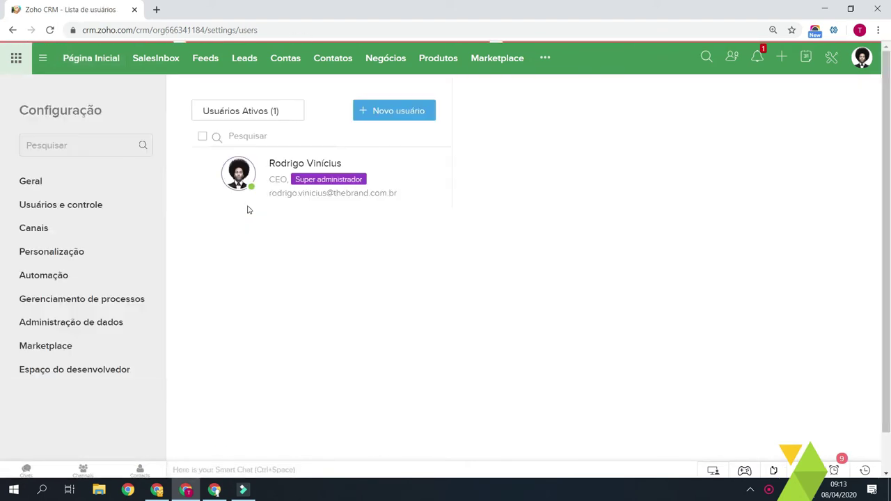
pyautogui.click(251, 210)
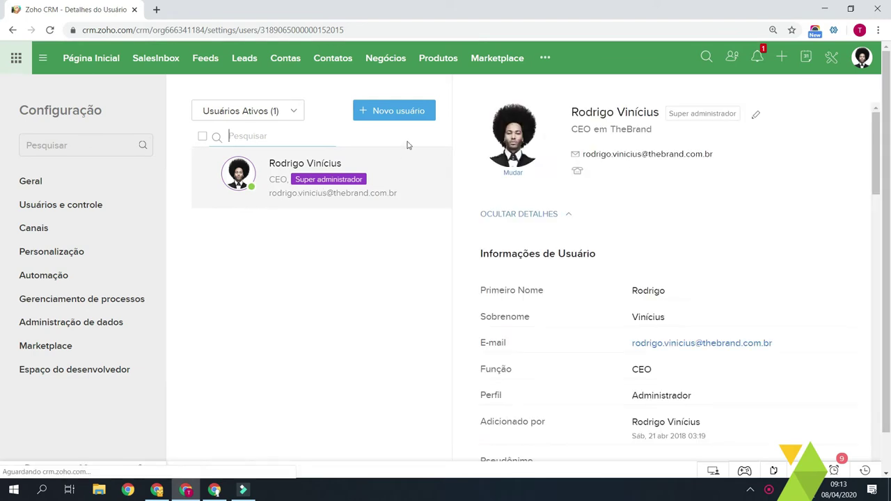
pyautogui.click(399, 160)
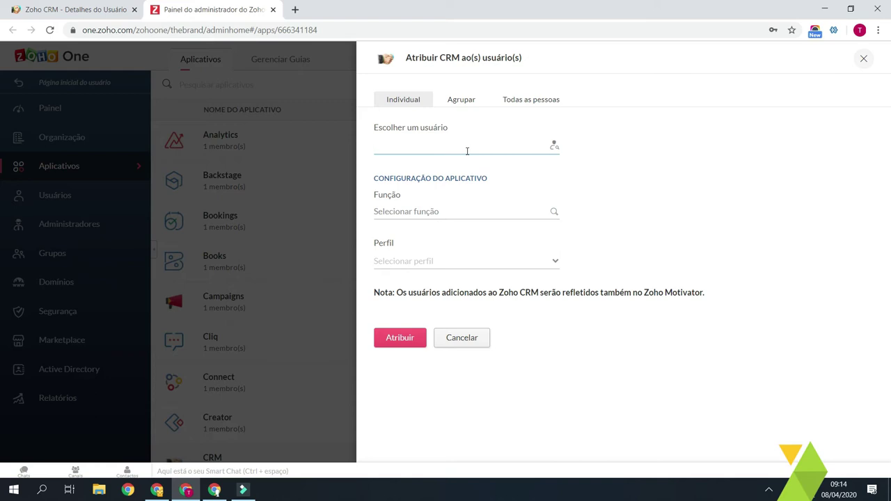
# - Switch to the Stor7 Zoho One admin panel and try to assign CRM to the chosen user with role Estagiário and profile Atendimento
pyautogui.hotkey('alt', 'Tab')
pyautogui.hotkey('alt', 'Tab')
pyautogui.hotkey('alt', 'Tab')
pyautogui.hotkey('alt', 'Tab')
pyautogui.moveTo(384, 178)
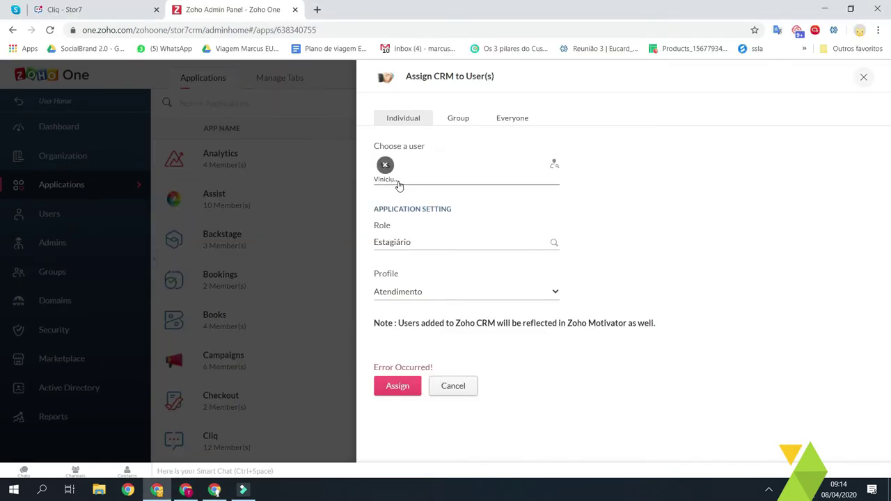
pyautogui.click(417, 75)
pyautogui.moveTo(474, 74); pyautogui.dragTo(521, 75)
pyautogui.click(523, 73)
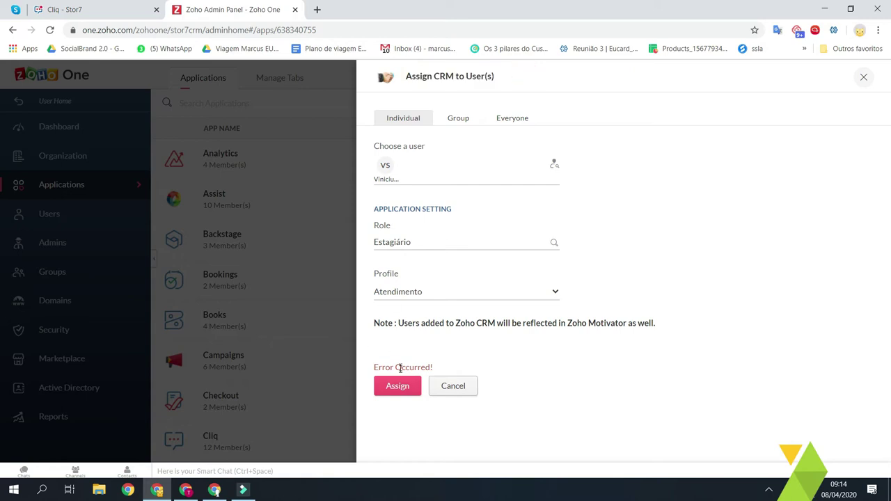
pyautogui.click(403, 387)
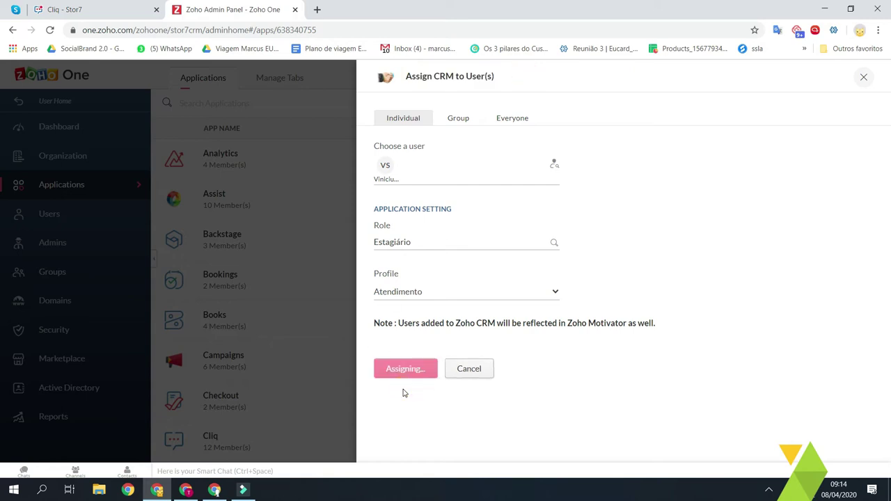
# - Examine the message above the Assign button and the user chosen for the CRM assignment
pyautogui.moveTo(373, 367); pyautogui.dragTo(446, 369)
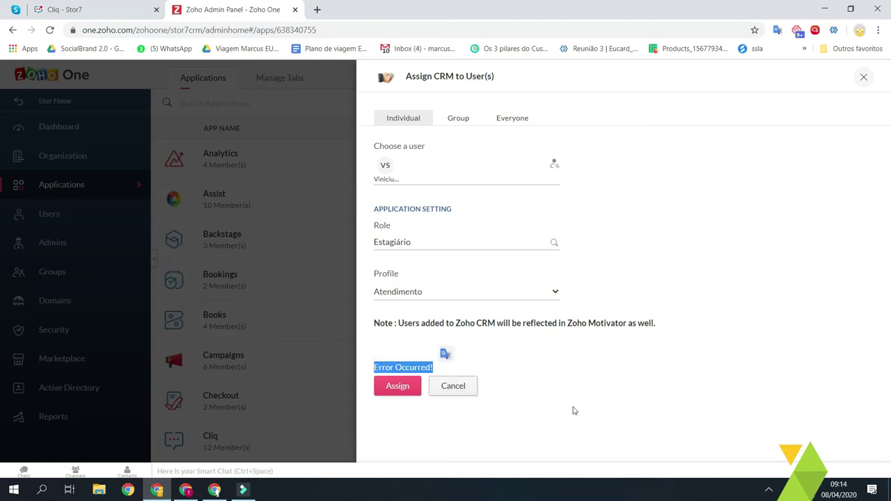
pyautogui.click(572, 408)
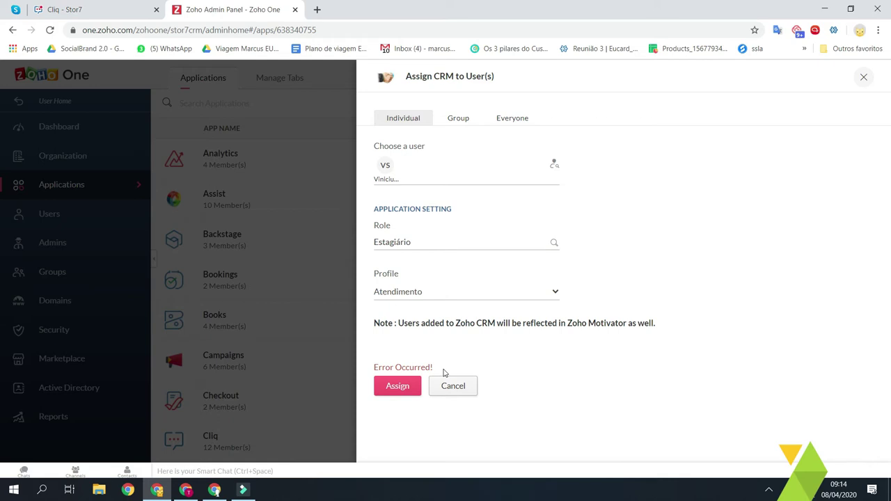
pyautogui.moveTo(373, 367); pyautogui.dragTo(433, 357)
pyautogui.click(410, 349)
pyautogui.moveTo(385, 174)
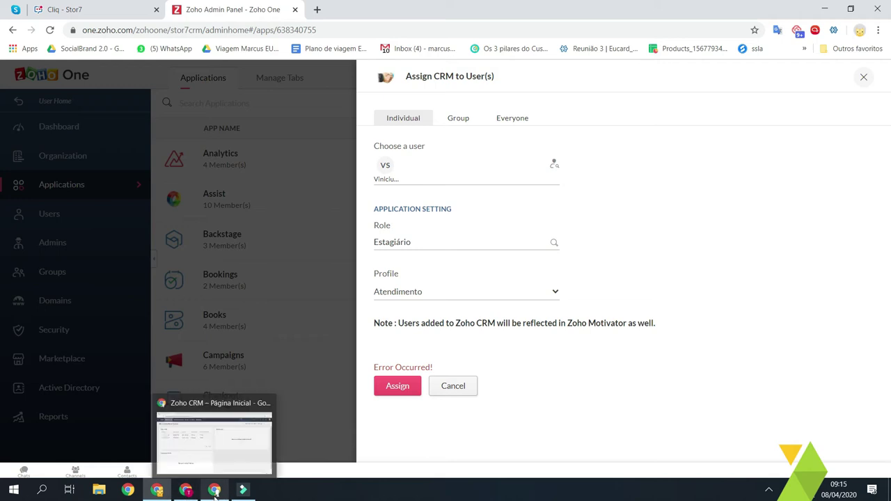
# - Switch to the separate Zoho CRM account window and examine its web address and plan label
pyautogui.click(215, 493)
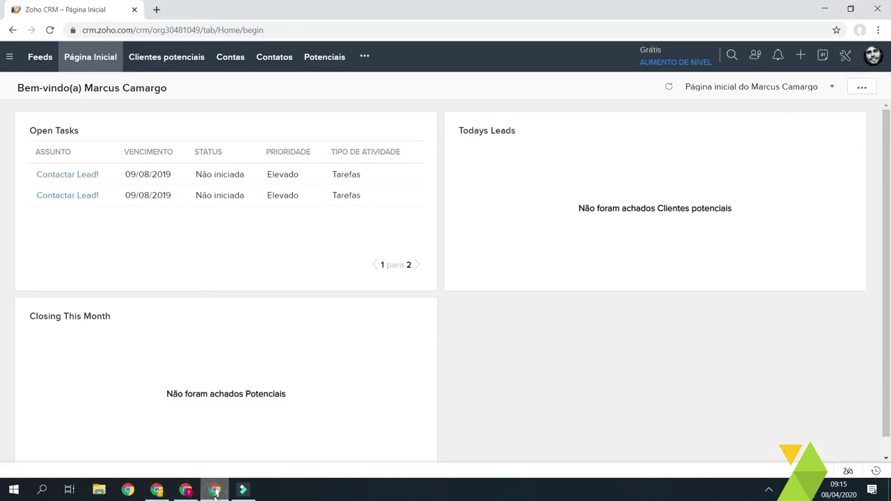
pyautogui.click(177, 29)
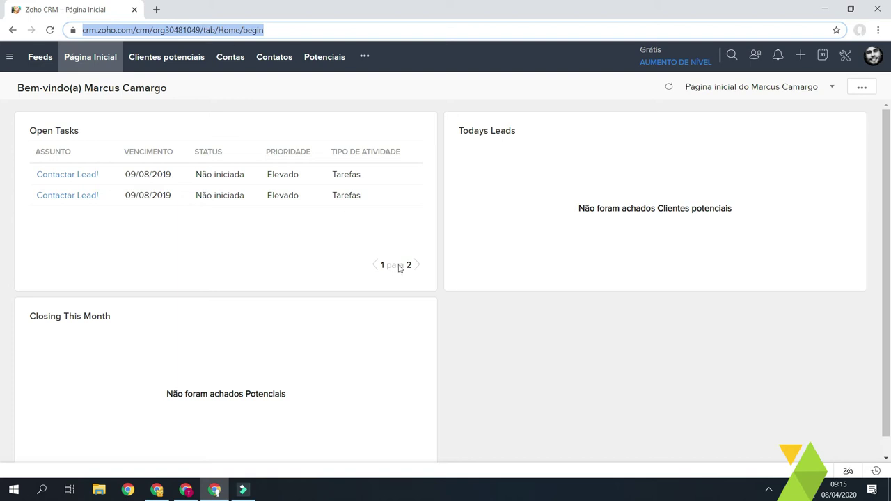
pyautogui.click(503, 309)
pyautogui.click(650, 371)
pyautogui.moveTo(636, 53); pyautogui.dragTo(660, 49)
pyautogui.click(656, 85)
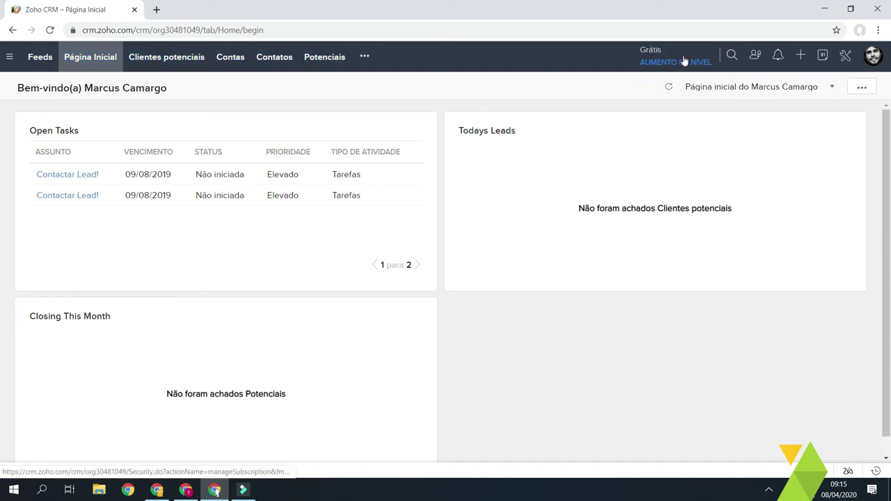
# - Check the organization name in this account's profile details, then close them
pyautogui.click(872, 55)
pyautogui.doubleClick(765, 130)
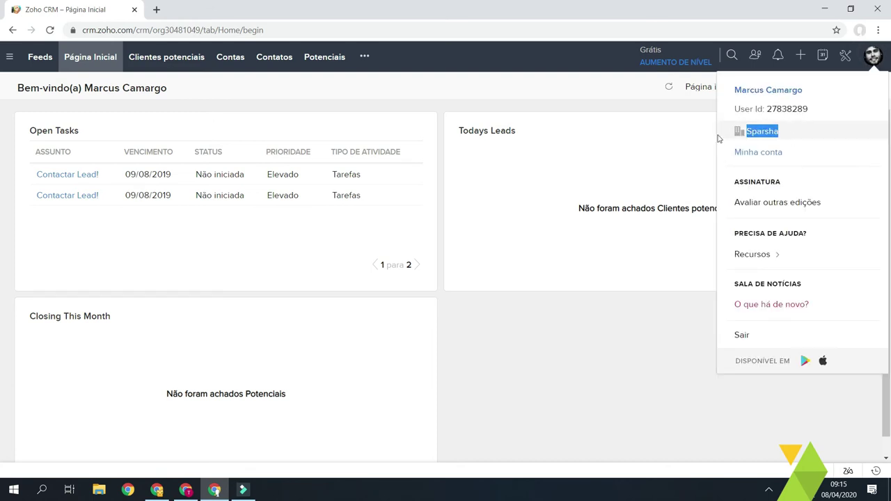
pyautogui.click(792, 136)
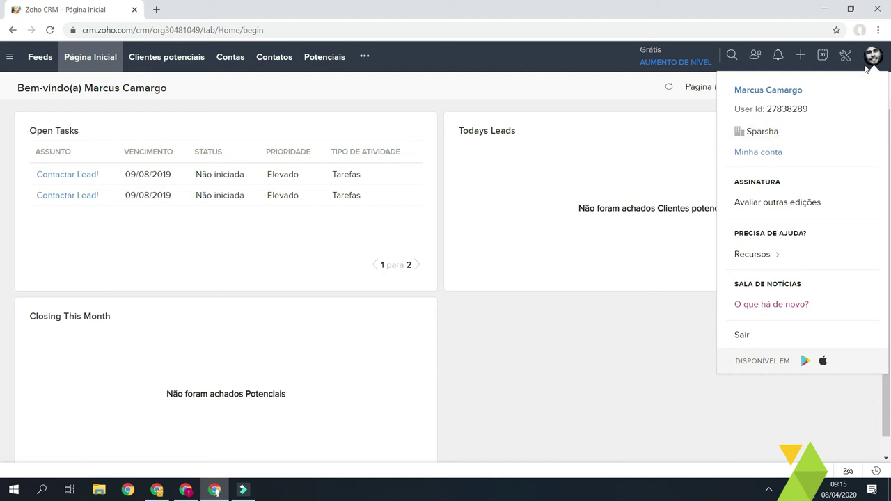
pyautogui.tripleClick(801, 141)
# - Switch to TheBrand's Zoho One admin panel and close the CRM user assignment form and CRM details
pyautogui.hotkey('alt', 'Tab')
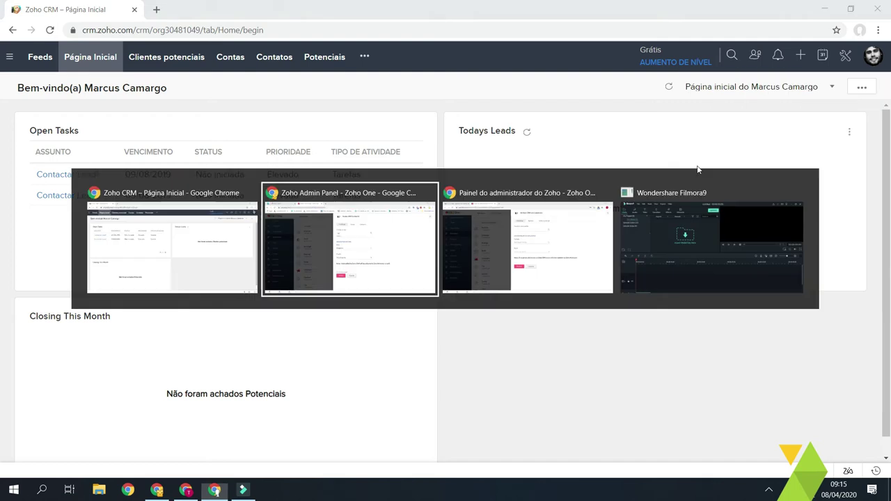
pyautogui.hotkey('alt', 'Tab')
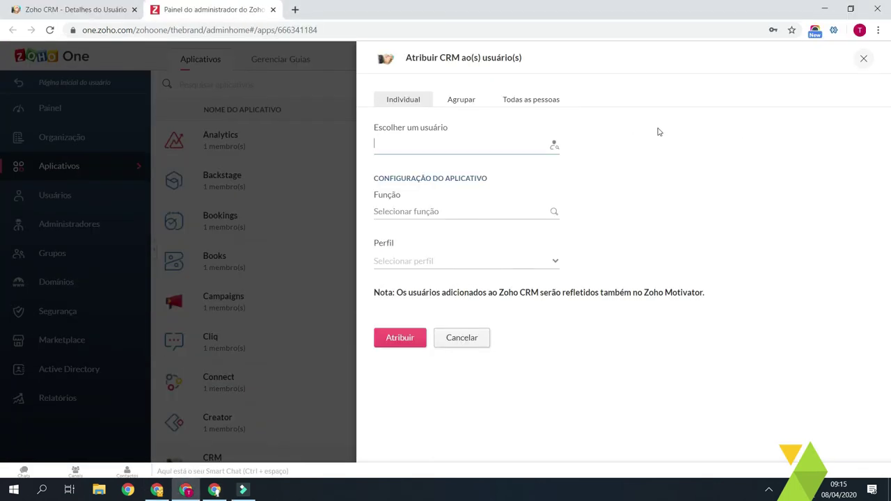
pyautogui.click(863, 58)
pyautogui.click(865, 67)
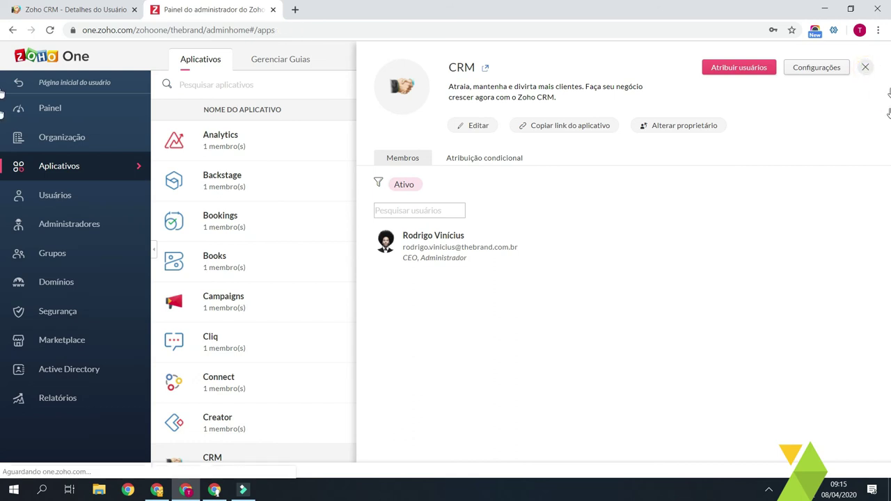
# - Return to TheBrand's CRM user settings and check the organization name in the profile details
pyautogui.click(99, 10)
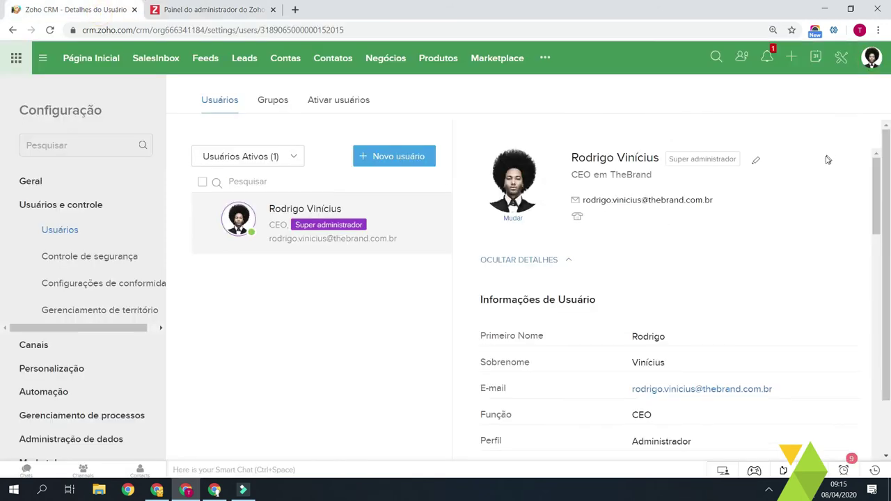
pyautogui.click(871, 62)
pyautogui.moveTo(798, 140); pyautogui.dragTo(730, 140)
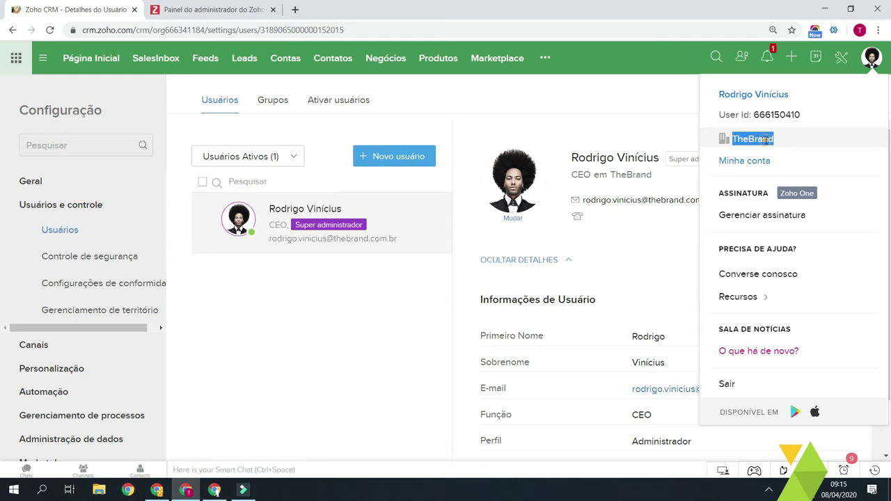
# - Switch to the free CRM account and compare its organization name and plan label
pyautogui.hotkey('alt', 'Tab')
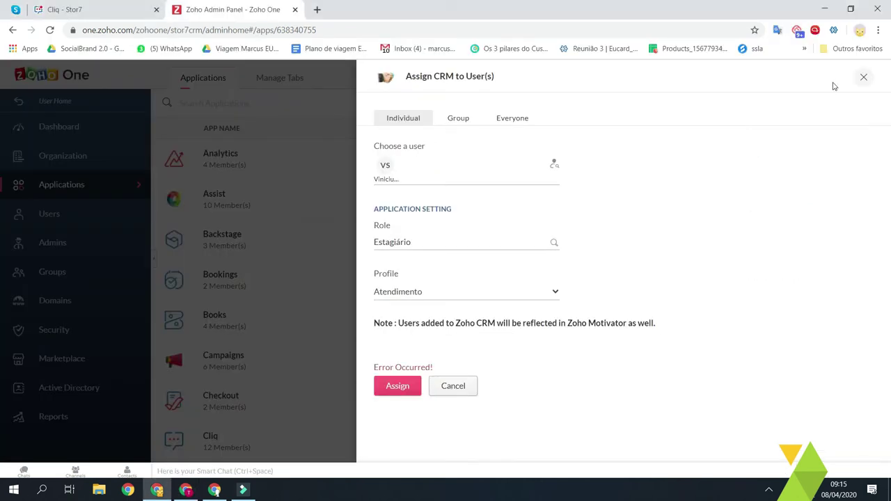
pyautogui.hotkey('alt', 'Tab')
pyautogui.press('Tab')
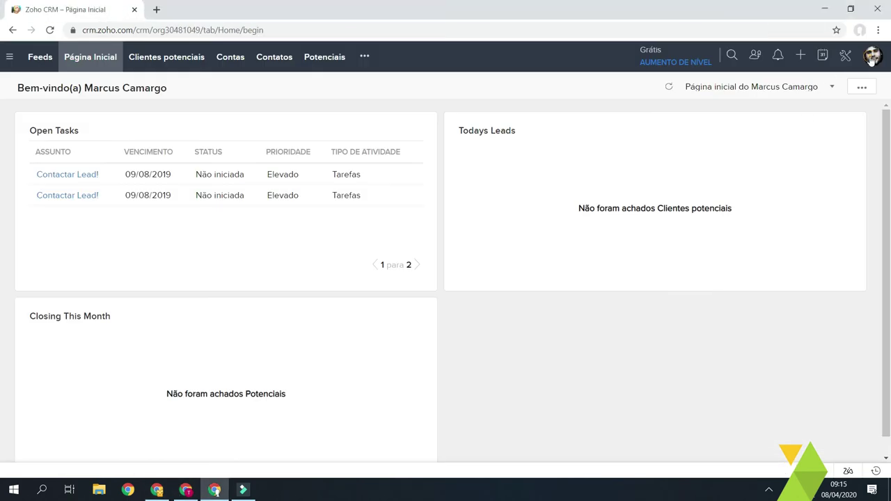
pyautogui.click(871, 59)
pyautogui.moveTo(795, 131); pyautogui.dragTo(747, 135)
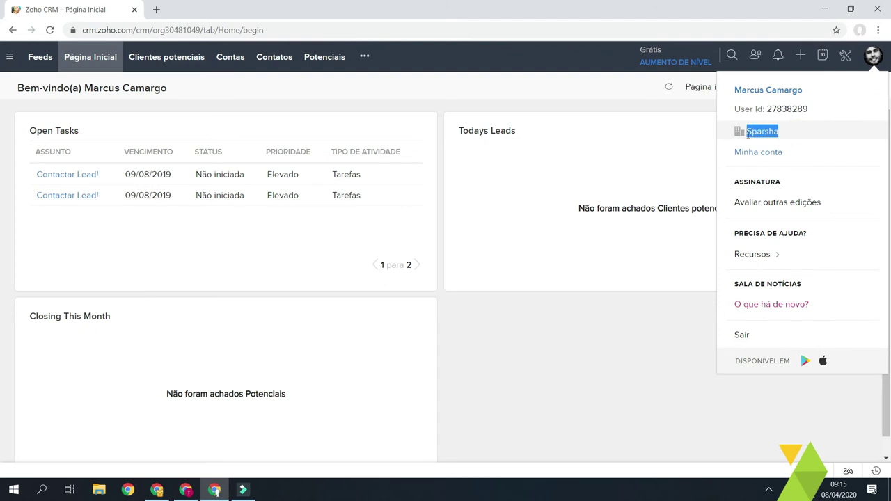
pyautogui.click(620, 123)
pyautogui.moveTo(630, 64); pyautogui.dragTo(712, 62)
pyautogui.click(620, 45)
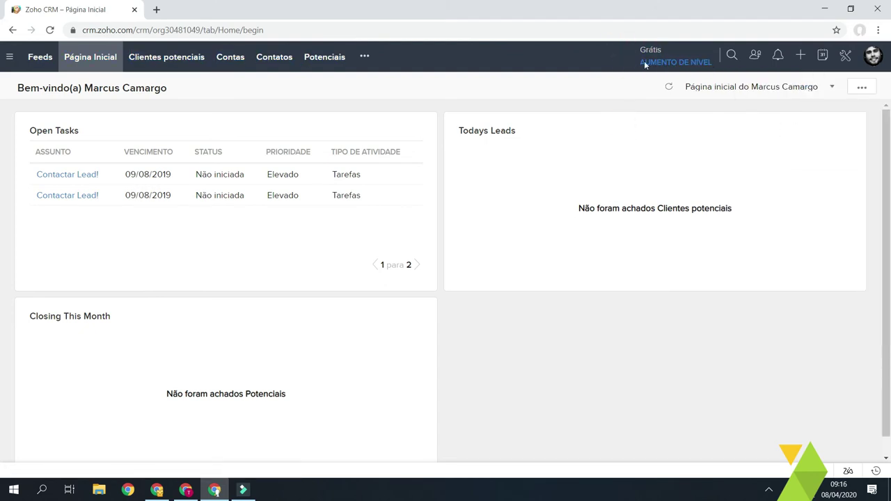
# - Switch back to TheBrand's CRM and close the profile details
pyautogui.hotkey('alt', 'Tab')
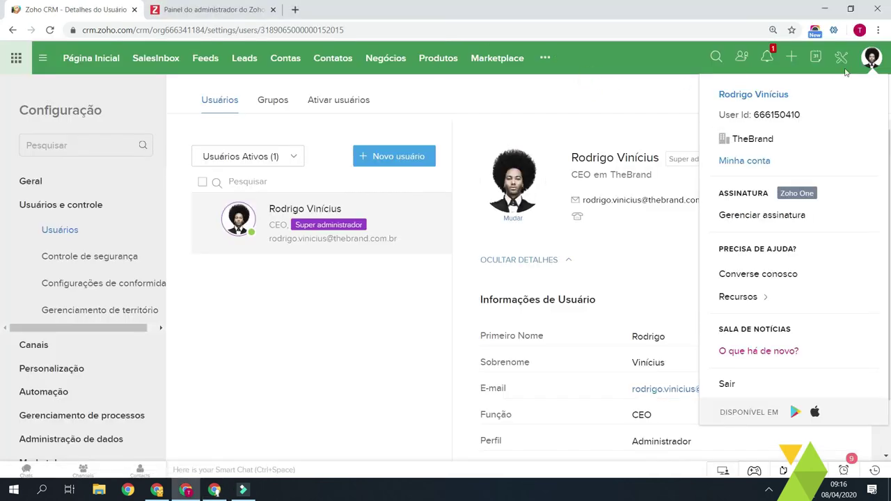
pyautogui.click(480, 91)
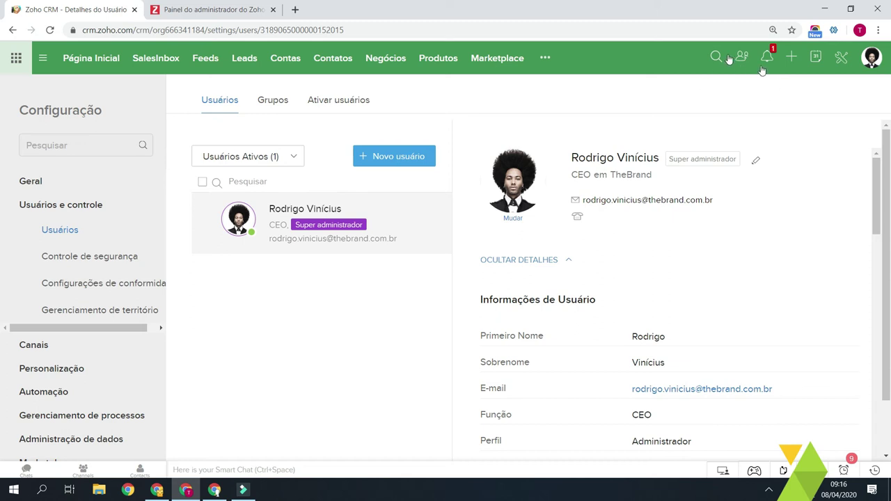
pyautogui.click(505, 88)
# - Switch to the free CRM account window and load crm.zoho.com
pyautogui.click(290, 360)
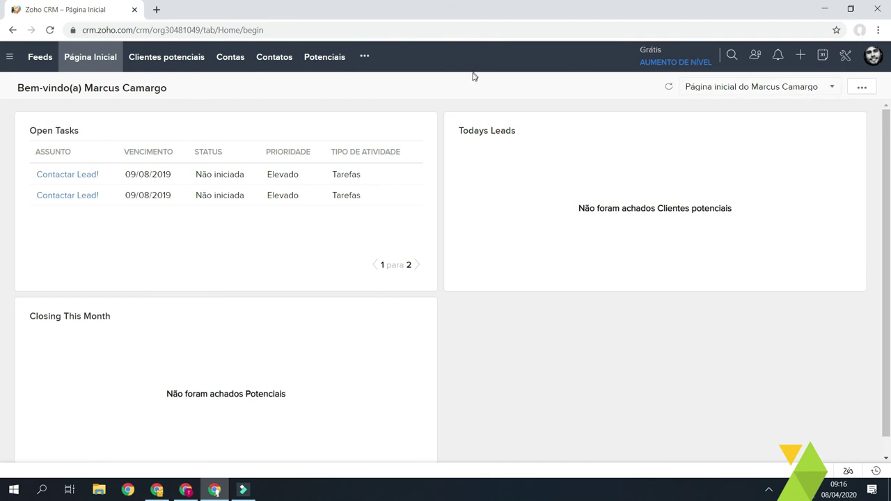
pyautogui.click(474, 75)
pyautogui.click(165, 30)
pyautogui.write('crm.zoho.com')
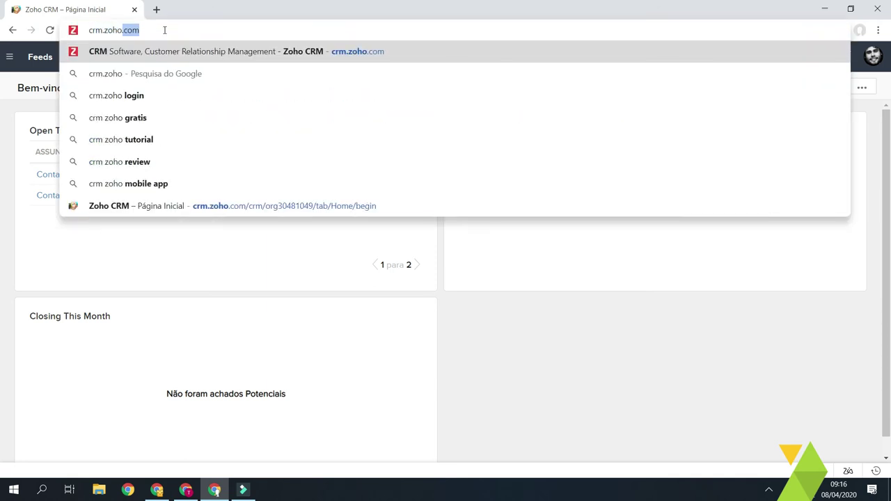
pyautogui.press('Return')
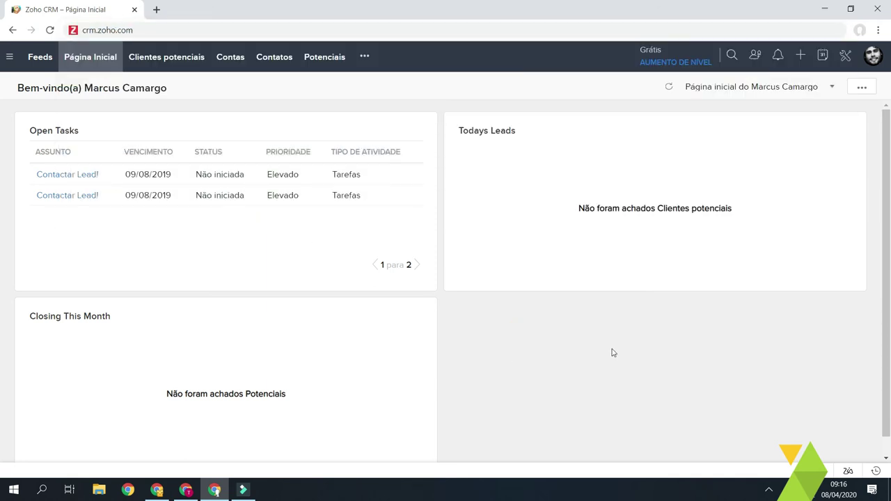
# - Open the Sparsha company details in the settings and choose to delete the CRM account
pyautogui.click(845, 60)
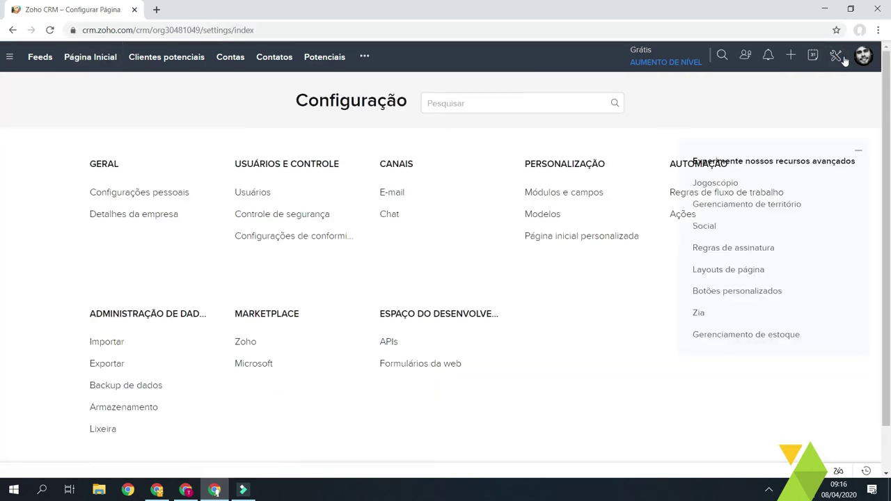
pyautogui.click(860, 151)
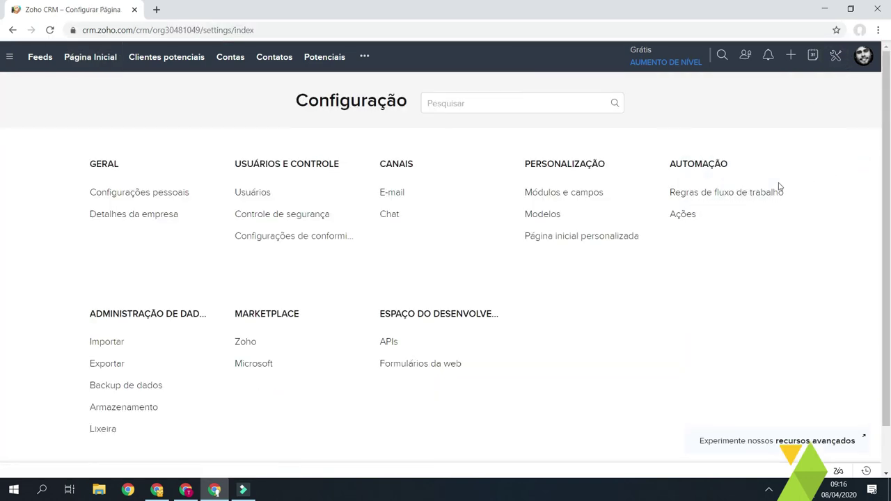
pyautogui.click(122, 220)
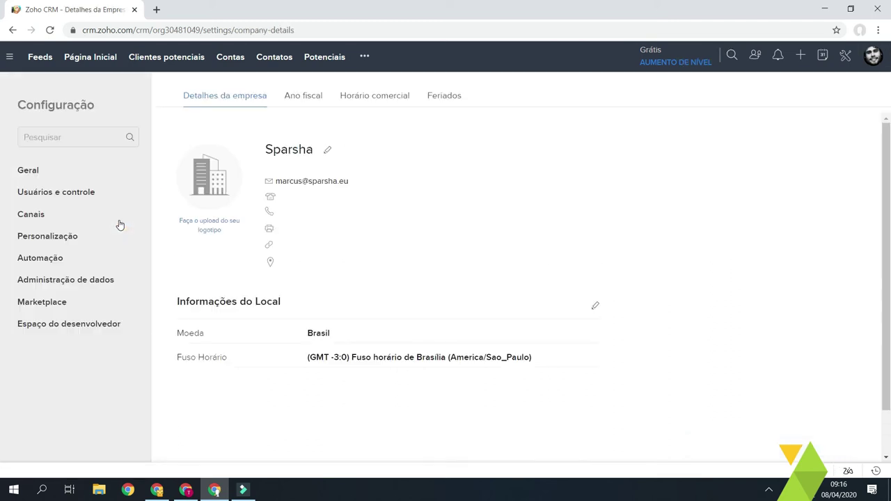
pyautogui.scroll(-1, 344, 212)
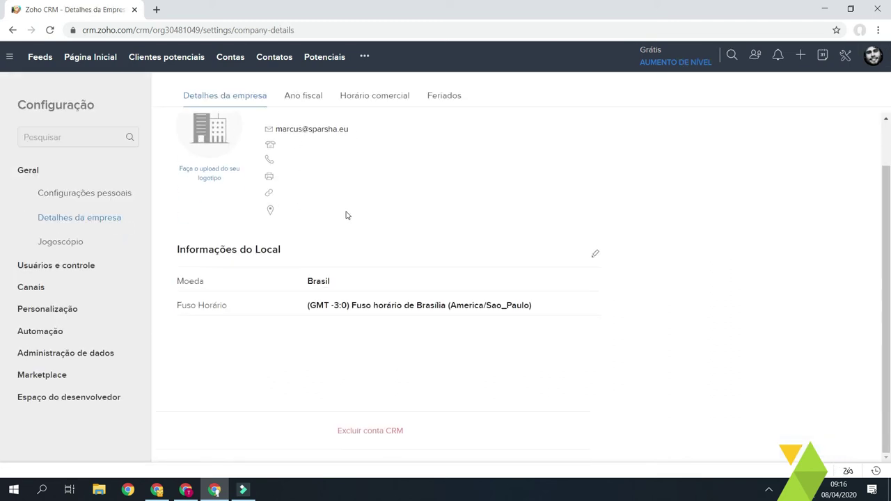
pyautogui.click(371, 433)
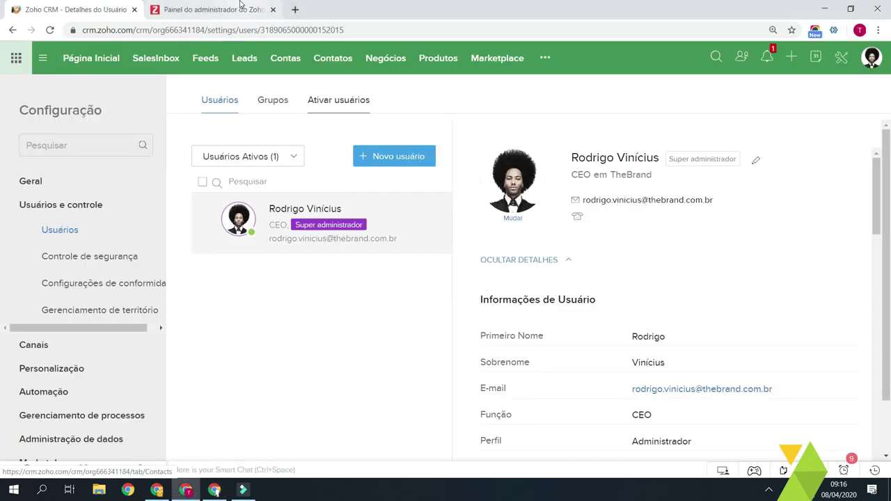
# - Switch to TheBrand's Zoho One applications list, return to the Stor7 CRM assignment form and review its error message
pyautogui.click(240, 7)
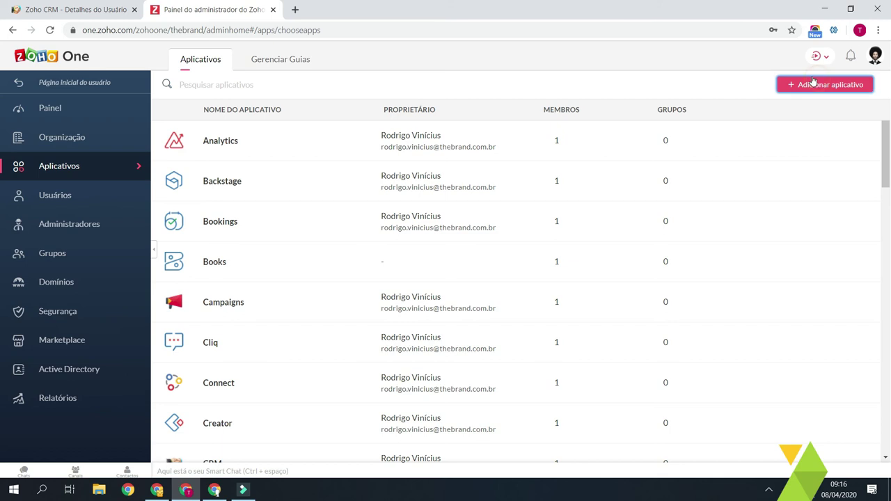
pyautogui.click(59, 10)
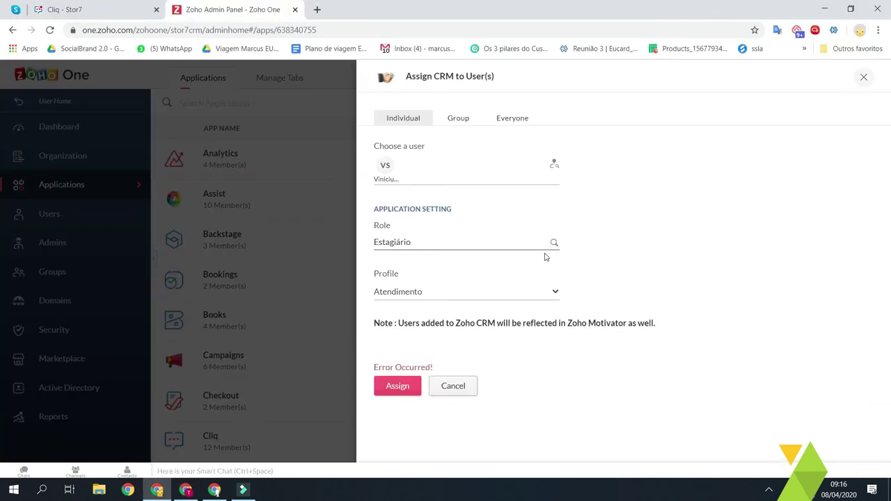
pyautogui.click(433, 366)
pyautogui.moveTo(433, 367); pyautogui.dragTo(357, 366)
pyautogui.click(542, 380)
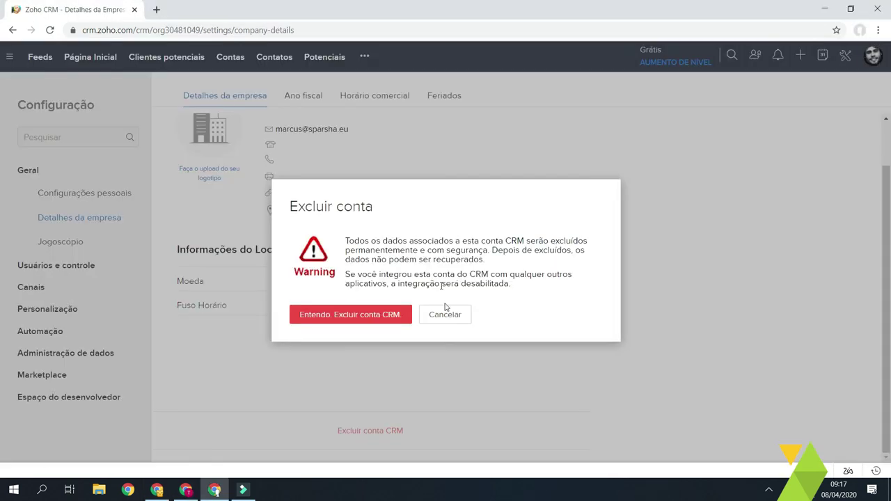
# - Review the permanent data loss warning for deleting the Sparsha CRM account and cancel the deletion
pyautogui.moveTo(346, 239); pyautogui.dragTo(504, 276)
pyautogui.click(505, 277)
pyautogui.click(463, 317)
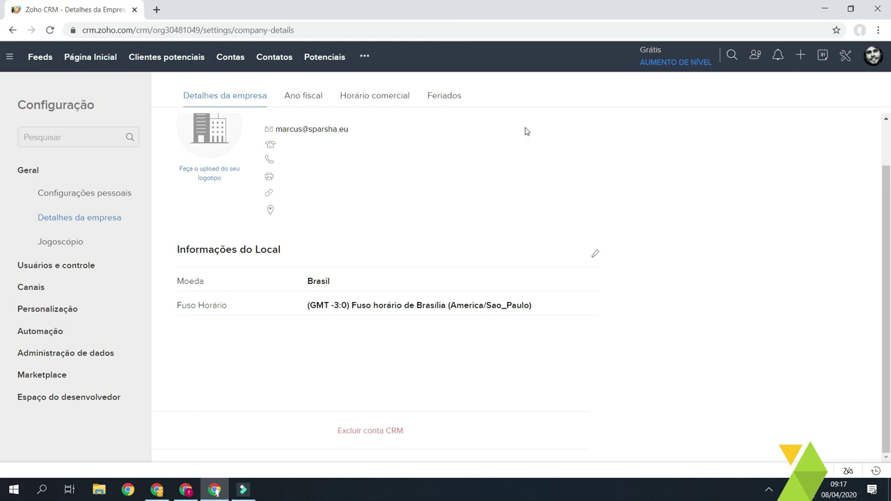
# - Check the organization name in the free CRM account's profile details and close them
pyautogui.click(873, 55)
pyautogui.click(793, 127)
pyautogui.doubleClick(766, 130)
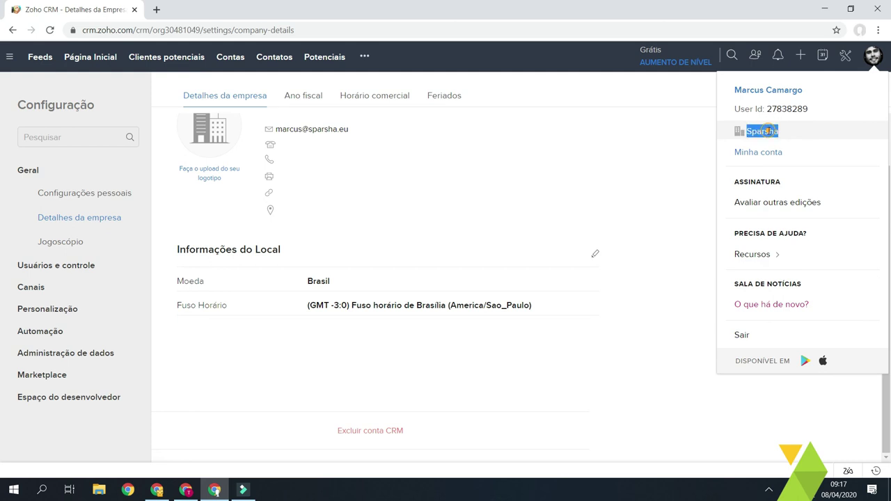
pyautogui.click(782, 131)
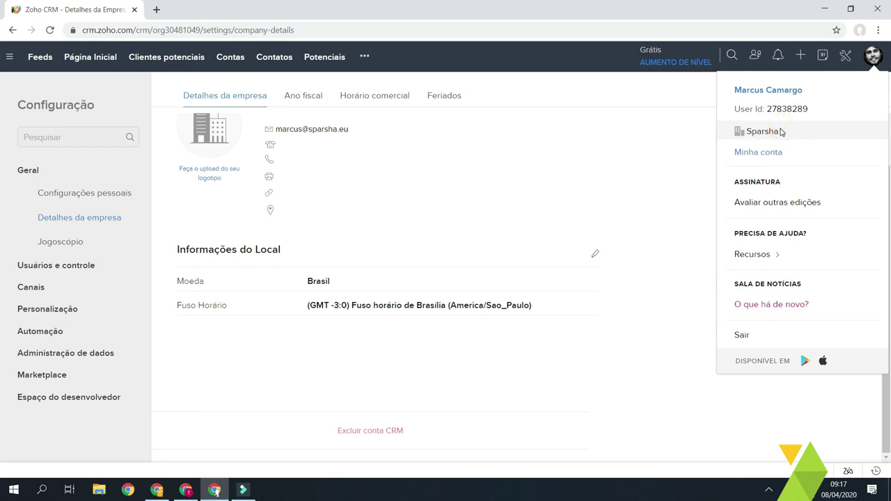
pyautogui.click(381, 374)
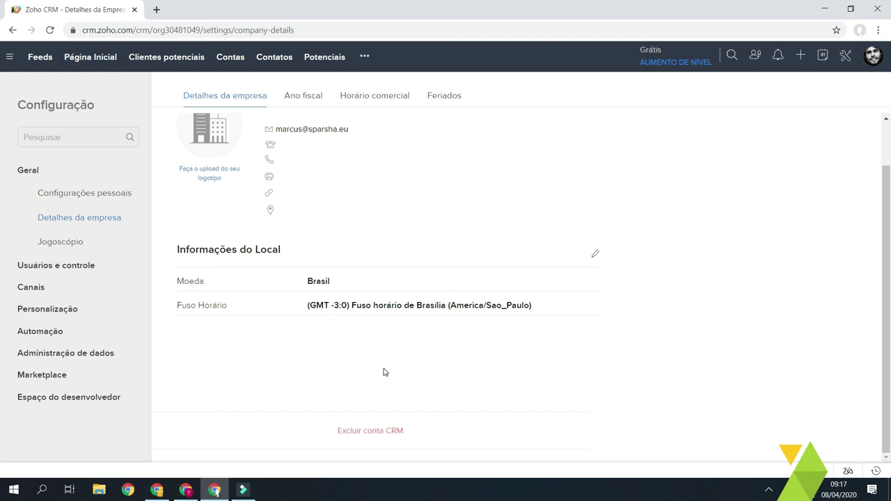
pyautogui.click(393, 372)
pyautogui.click(416, 371)
pyautogui.click(447, 386)
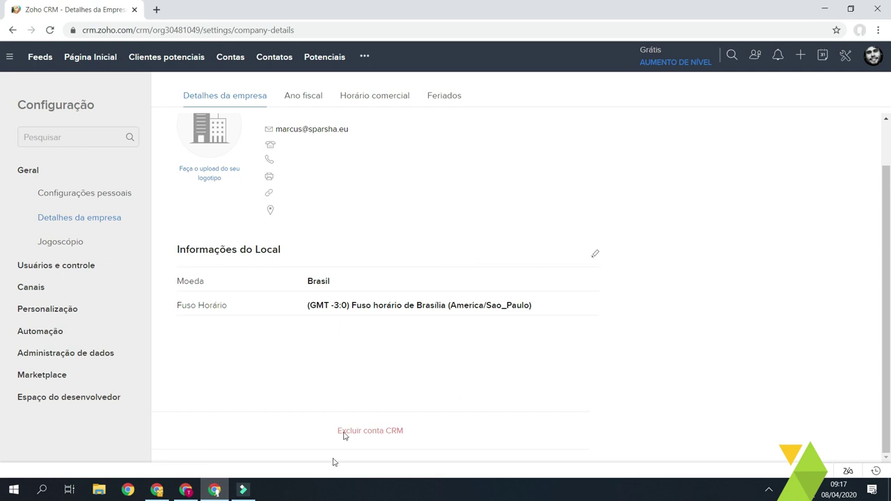